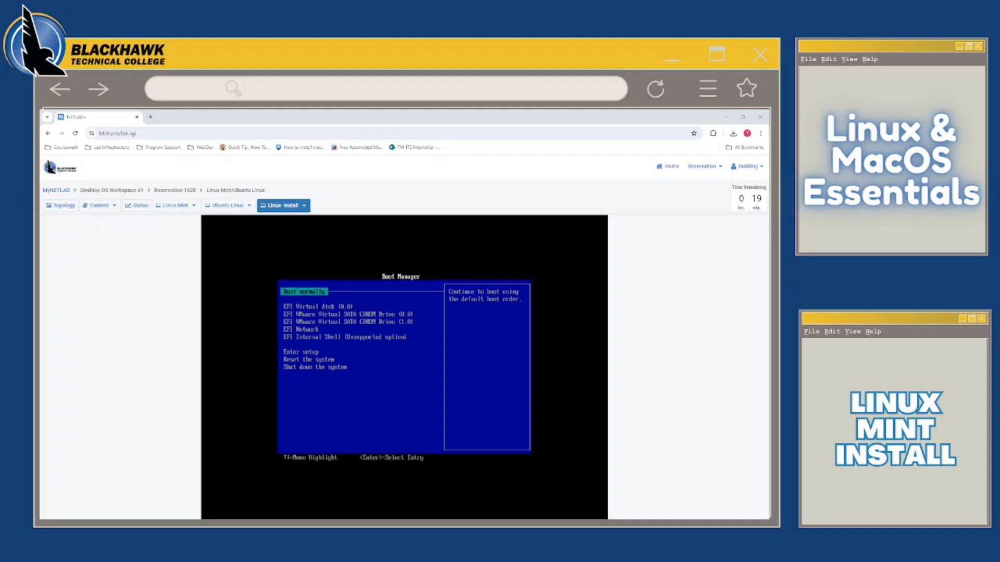
Boot the machine from EFI VMware Virtual SATA CDROM Drive (0.0) and start Linux Mint 21.3 Cinnamon 64-bit
{"action": "key", "text": "Down"}
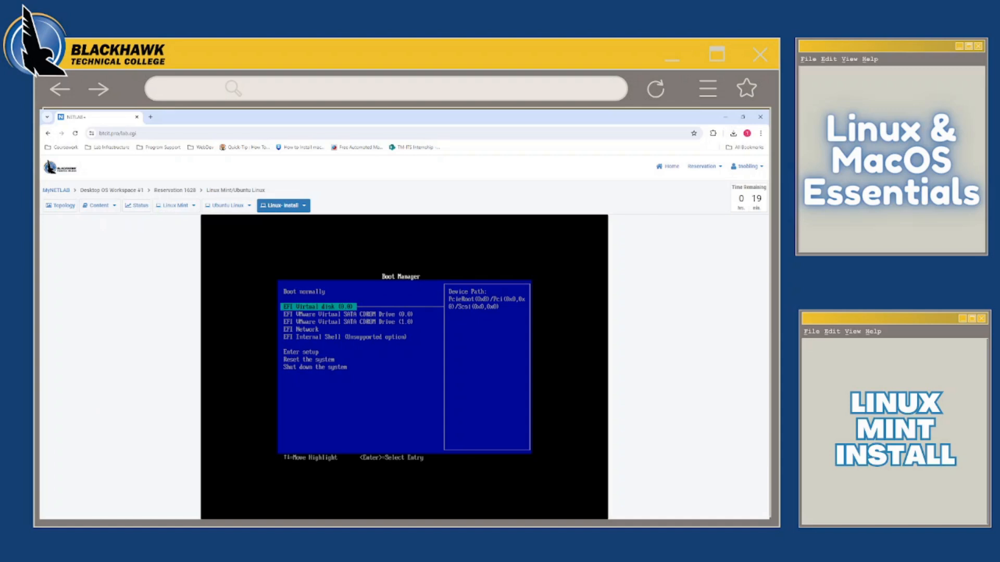
{"action": "key", "text": "Down"}
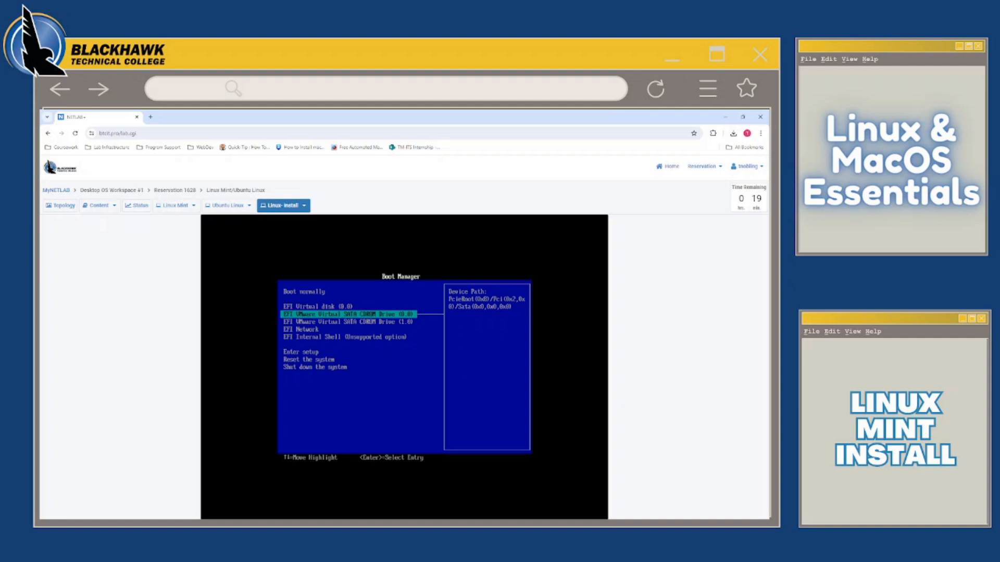
{"action": "key", "text": "Return"}
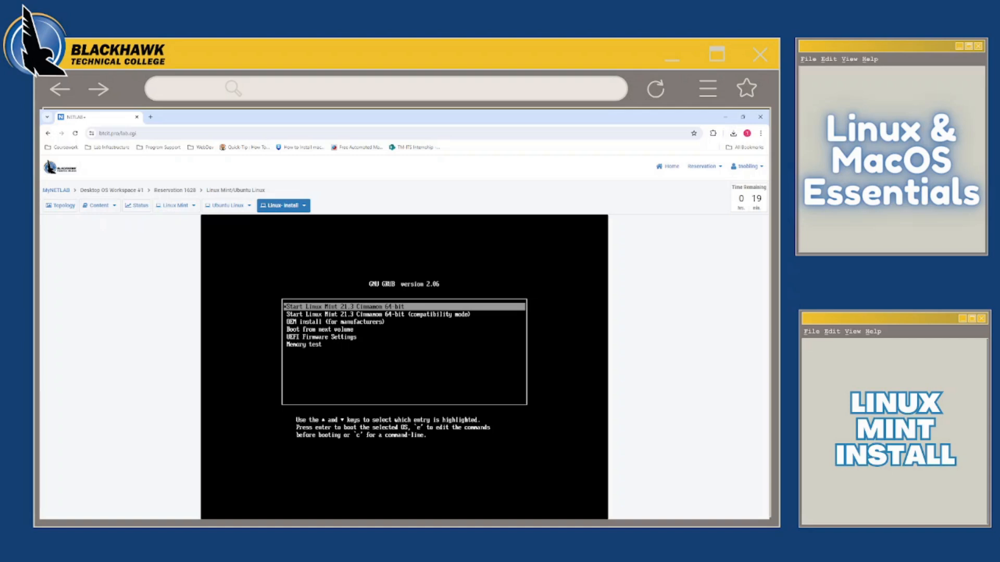
{"action": "key", "text": "Return"}
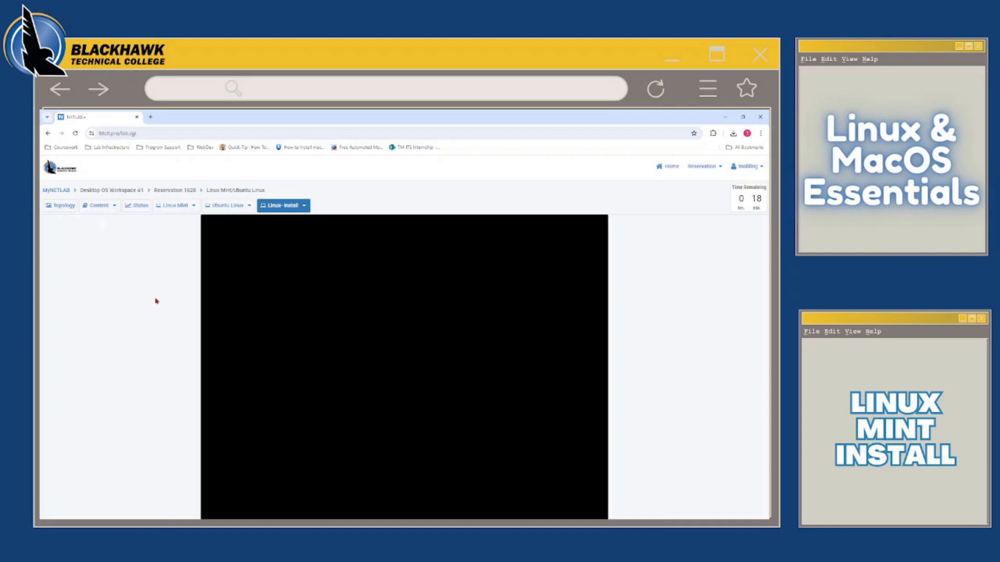
Undock the Linux-Install display into its own window and move that window toward the middle of the screen
{"action": "left_click", "coordinate": [303, 205]}
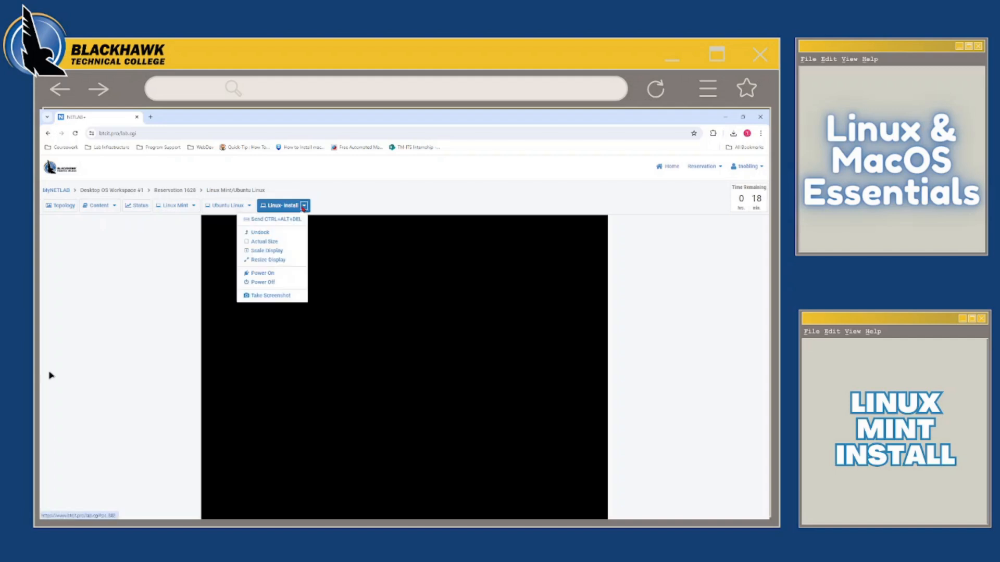
{"action": "left_click", "coordinate": [260, 232]}
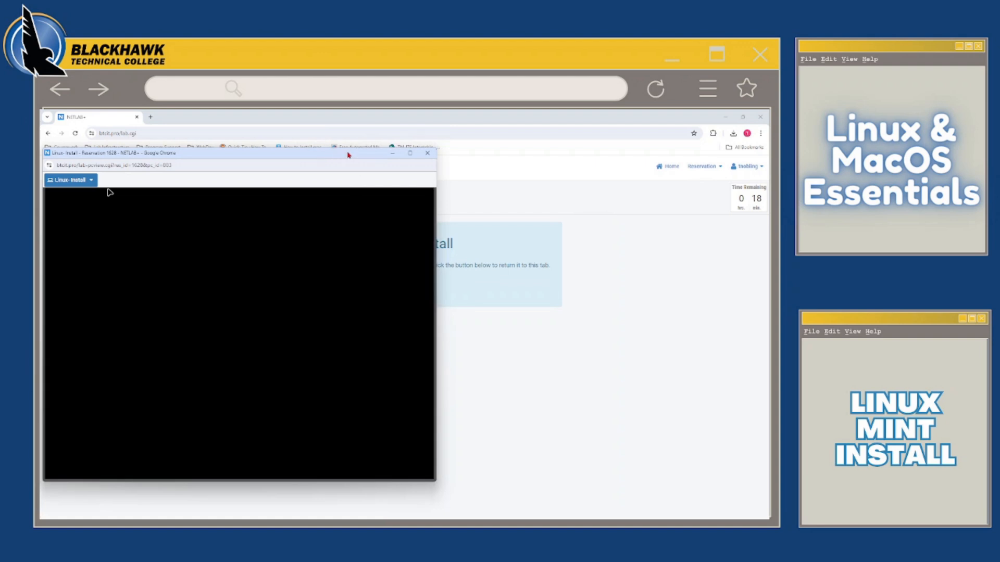
{"action": "left_click_drag", "start_coordinate": [320, 156], "coordinate": [452, 156]}
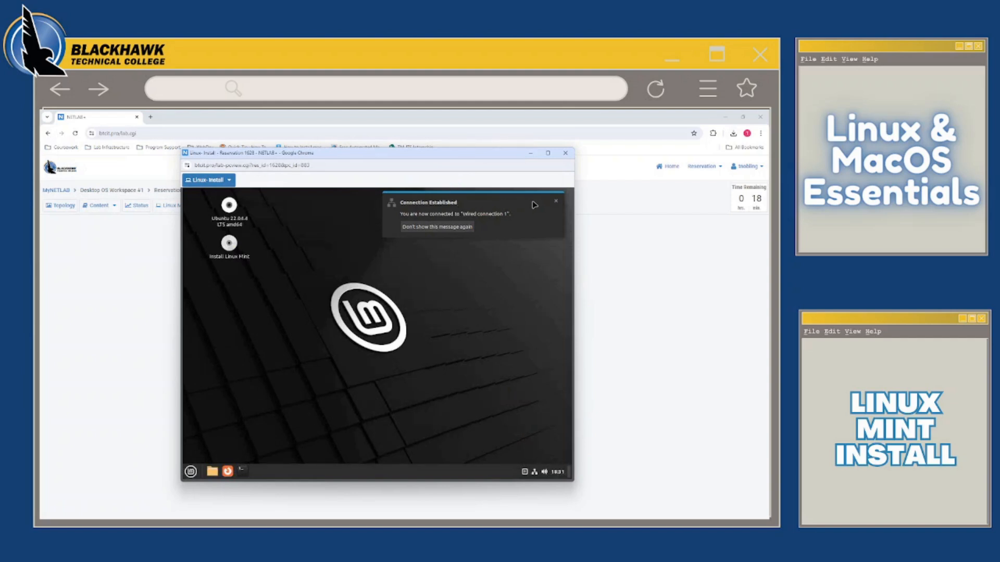
Dismiss the network connection notification and launch the Linux Mint installer from the desktop
{"action": "left_click", "coordinate": [557, 203]}
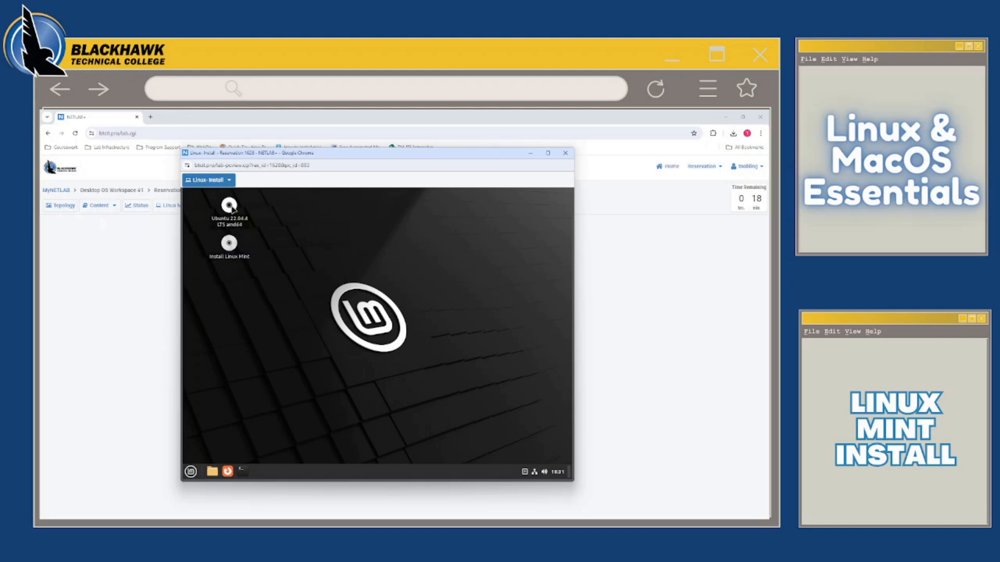
{"action": "left_click", "coordinate": [230, 244]}
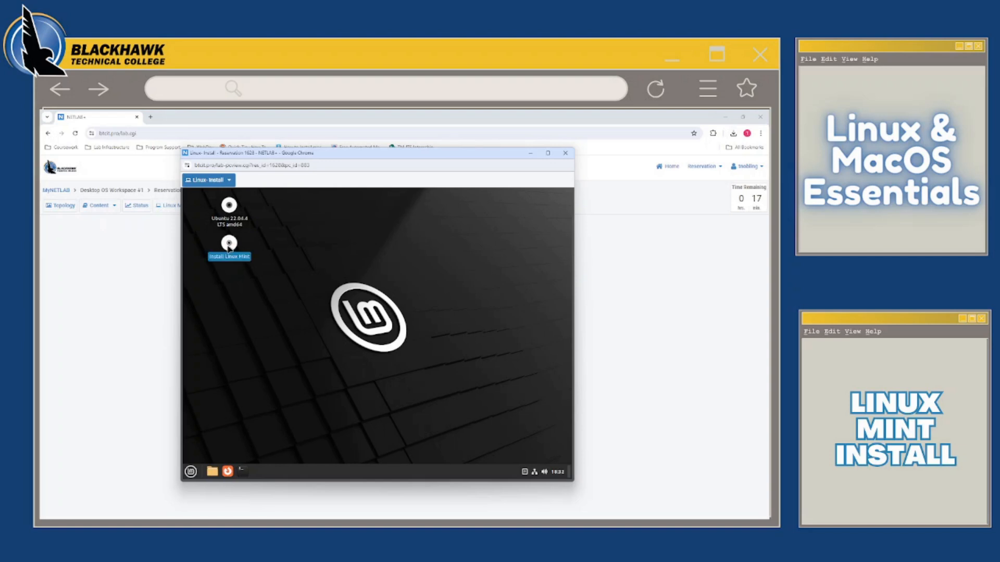
{"action": "double_click", "coordinate": [229, 247]}
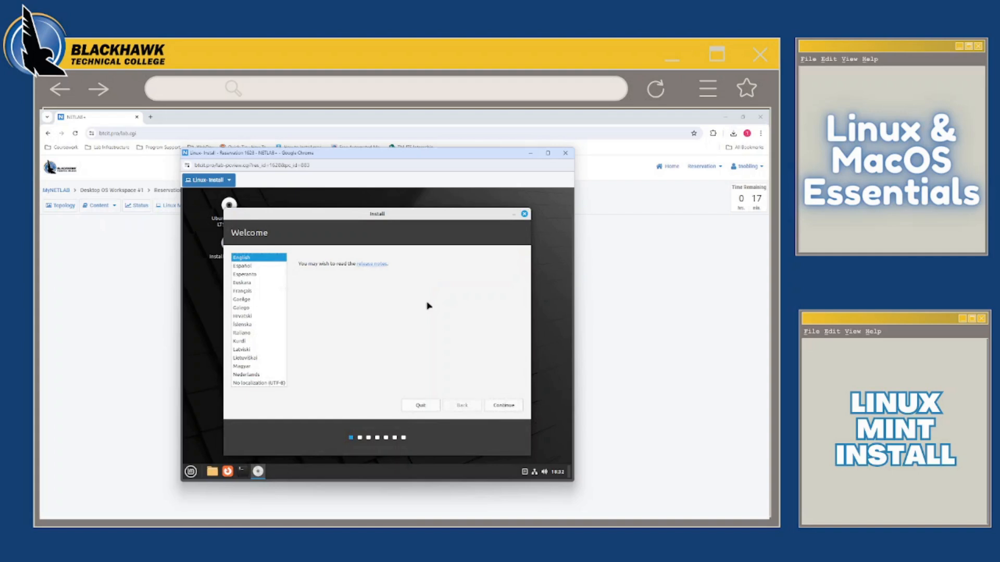
Accept English as the language and English (US) as the keyboard layout, and continue without installing multimedia codecs
{"action": "left_click", "coordinate": [495, 404]}
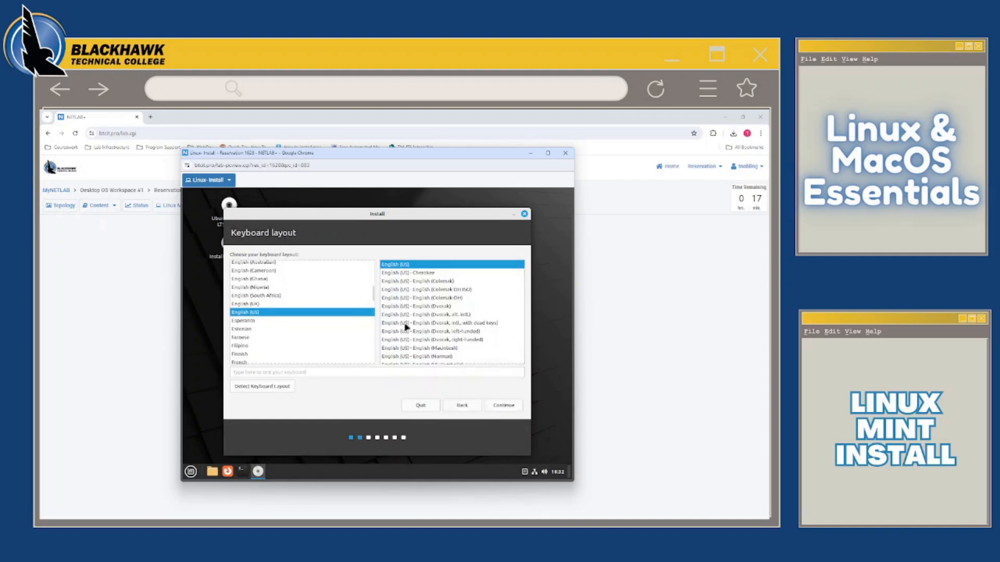
{"action": "left_click", "coordinate": [501, 406]}
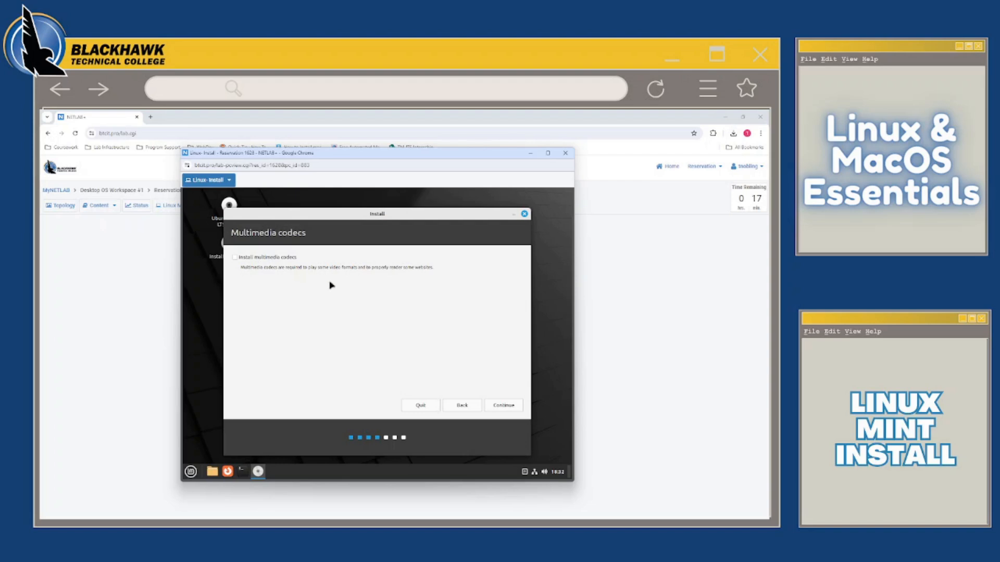
{"action": "left_click", "coordinate": [499, 408]}
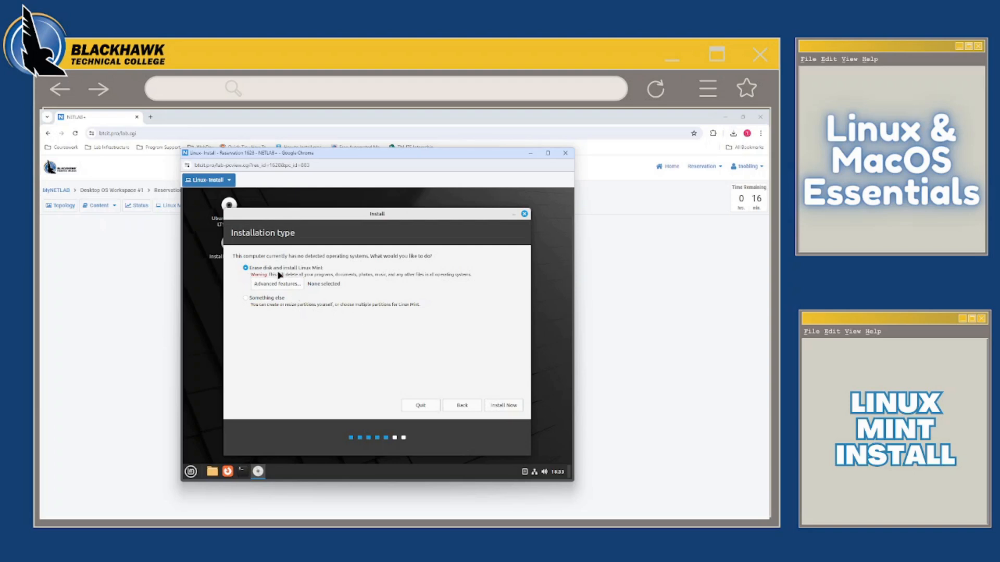
Start the installation with Erase disk and install Linux Mint, approving the disk changes, and accept Chicago as the location
{"action": "left_click", "coordinate": [499, 406]}
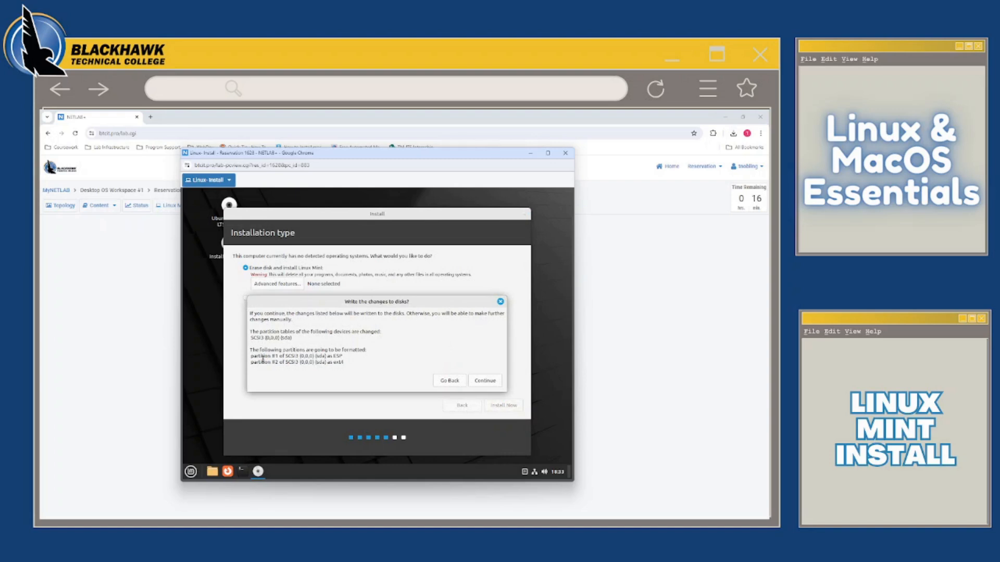
{"action": "left_click", "coordinate": [486, 382]}
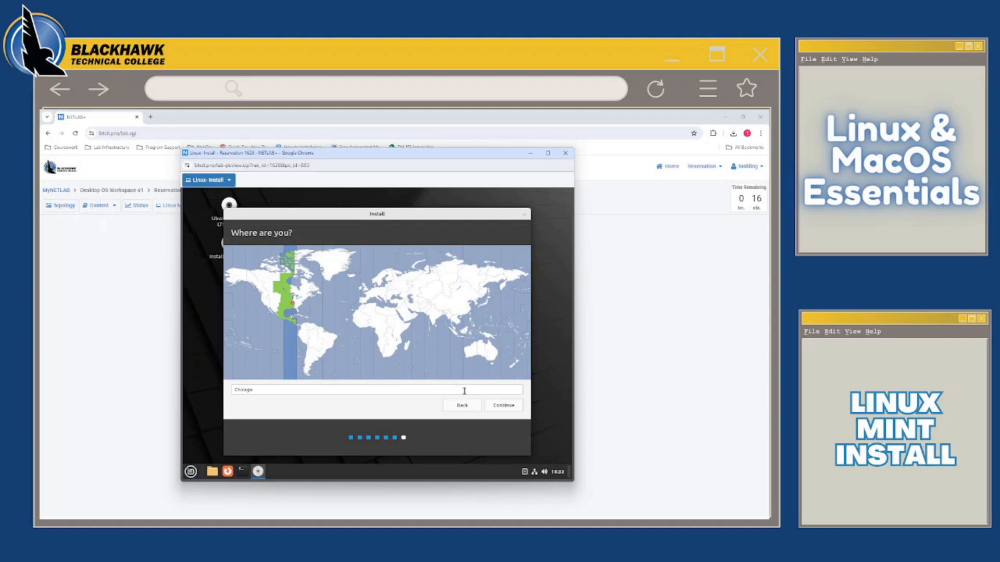
{"action": "left_click", "coordinate": [504, 405]}
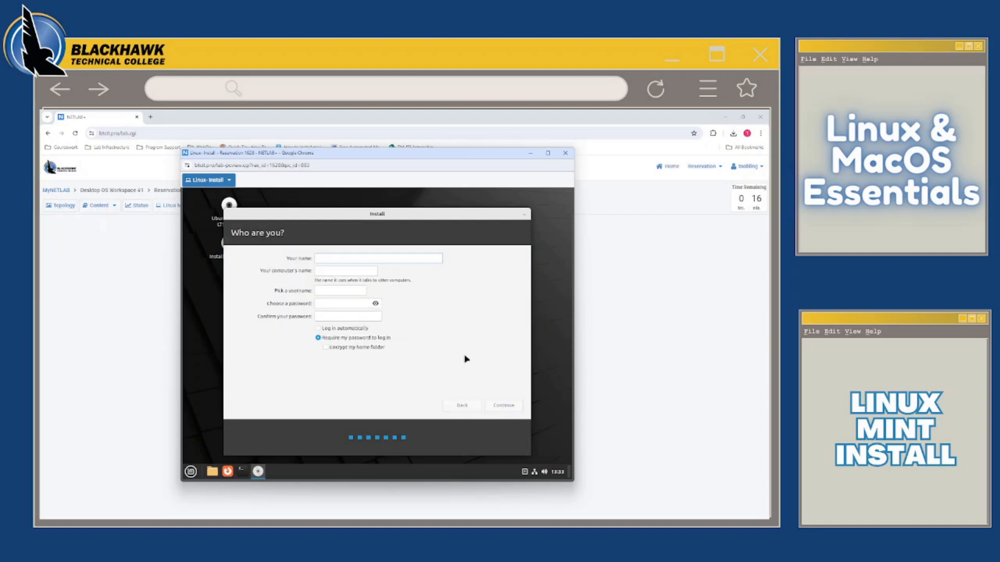
Enter the user's full name, a computer name made of the first name followed by "-mint", and a username
{"action": "type", "text": "Tim"}
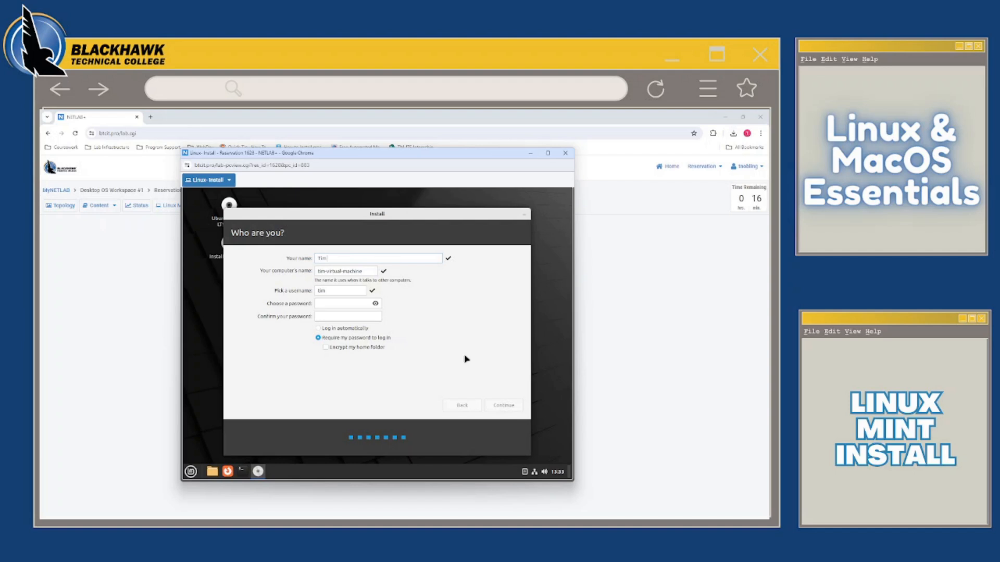
{"action": "type", "text": " Nobling"}
{"action": "key", "text": "Tab"}
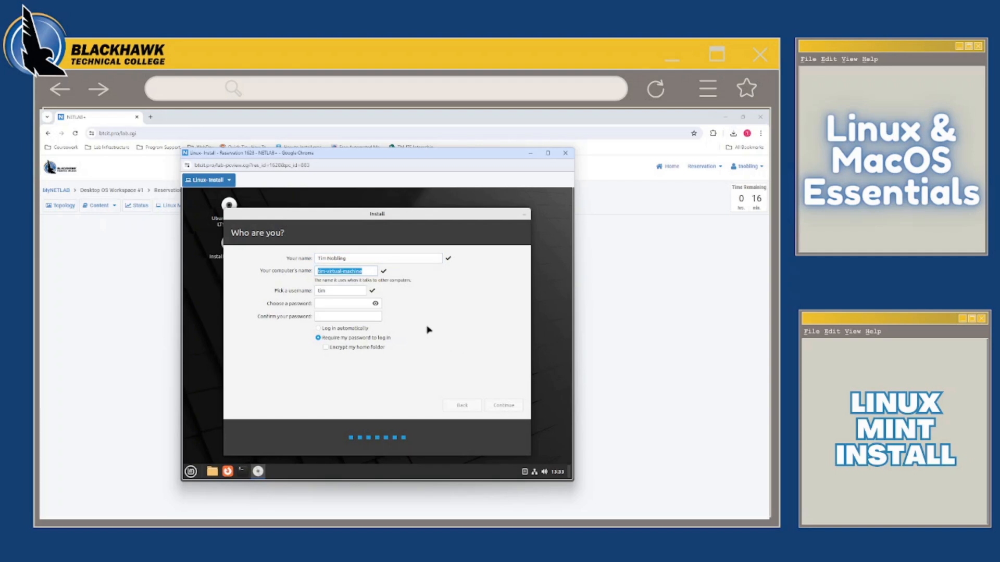
{"action": "type", "text": "tim-mint"}
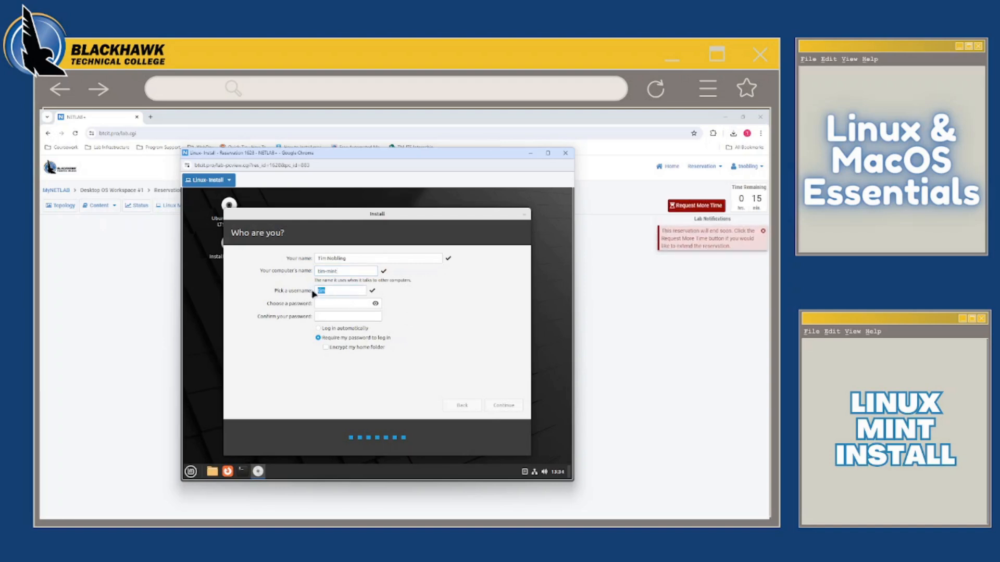
{"action": "key", "text": "BackSpace"}
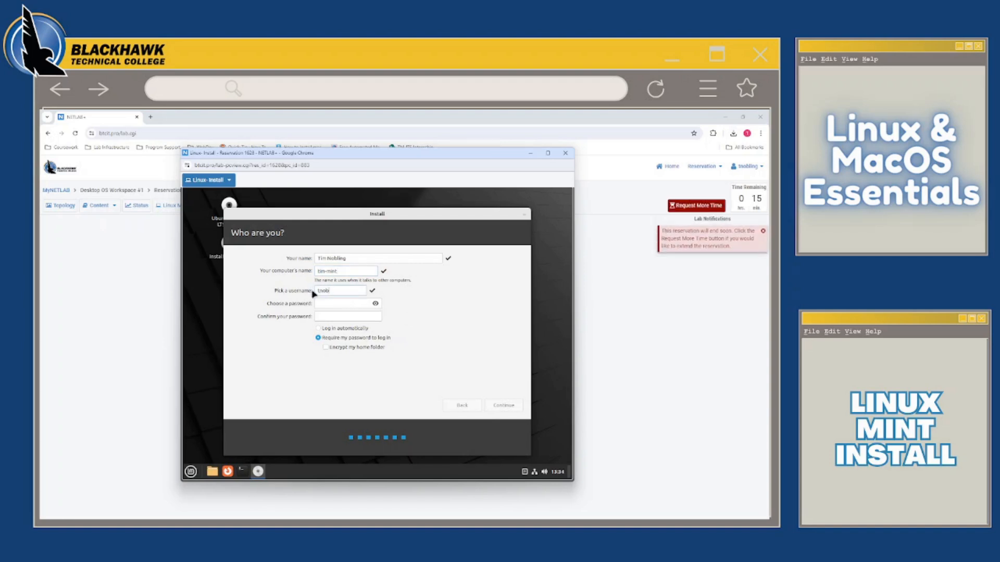
Enter and confirm the account password, keep the password requirement at login, and continue the installation
{"action": "left_click", "coordinate": [329, 304]}
{"action": "type", "text": "•••••••••••"}
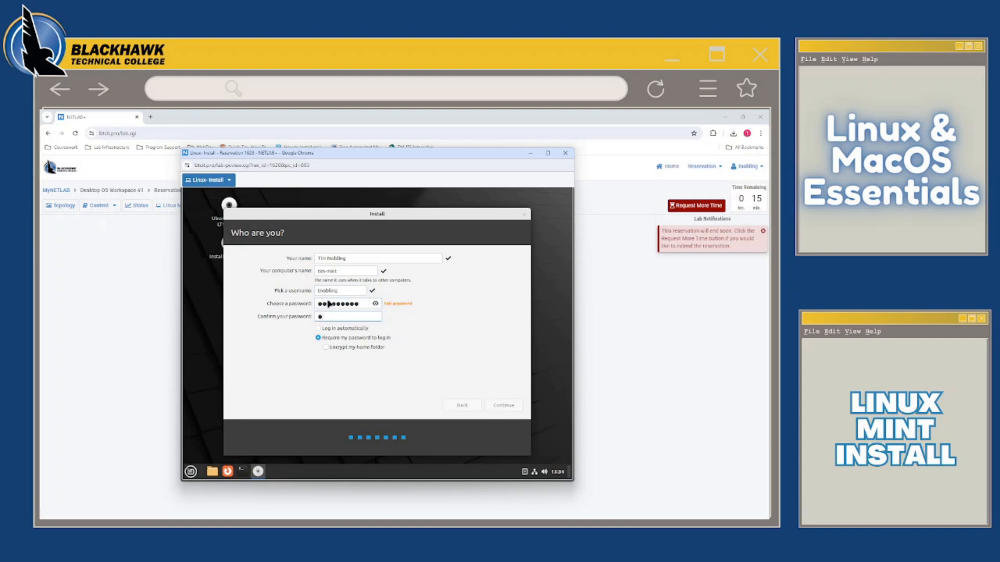
{"action": "type", "text": "••••••••"}
{"action": "left_click", "coordinate": [495, 406]}
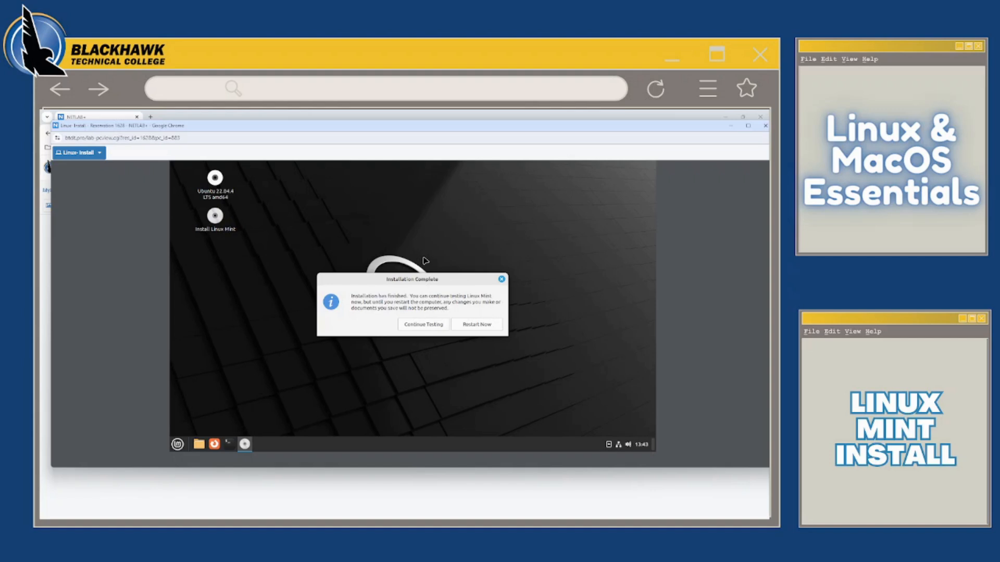
Restart the machine after the installation and proceed past the request to remove the installation medium
{"action": "left_click", "coordinate": [473, 326]}
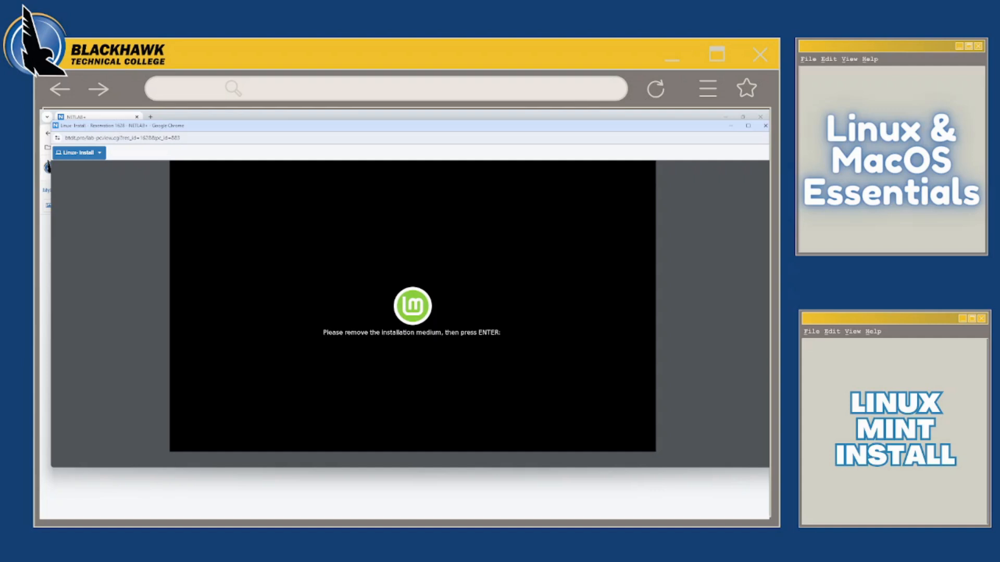
{"action": "key", "text": "Return"}
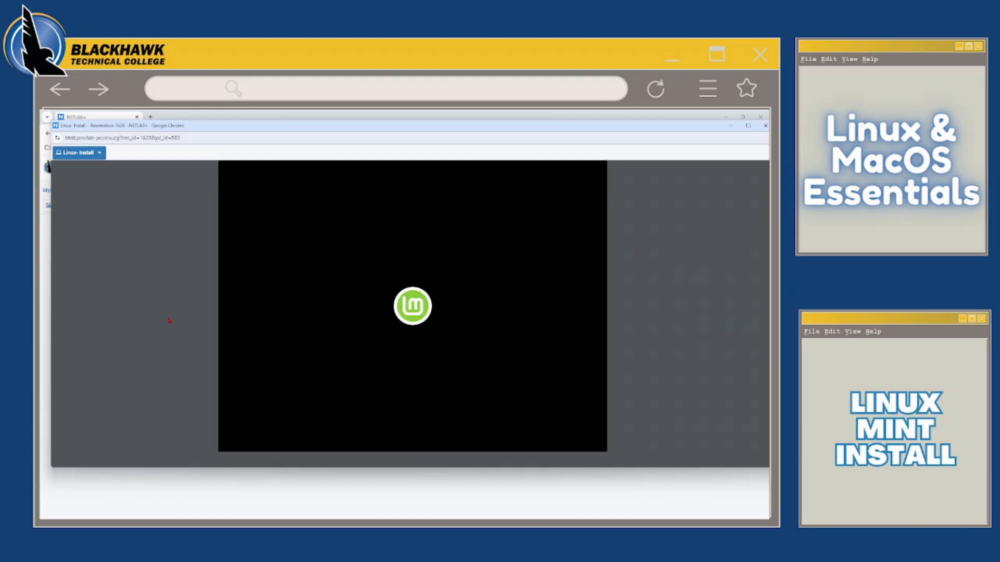
Log in to the newly installed Linux Mint system with the account password
{"action": "left_click", "coordinate": [268, 317]}
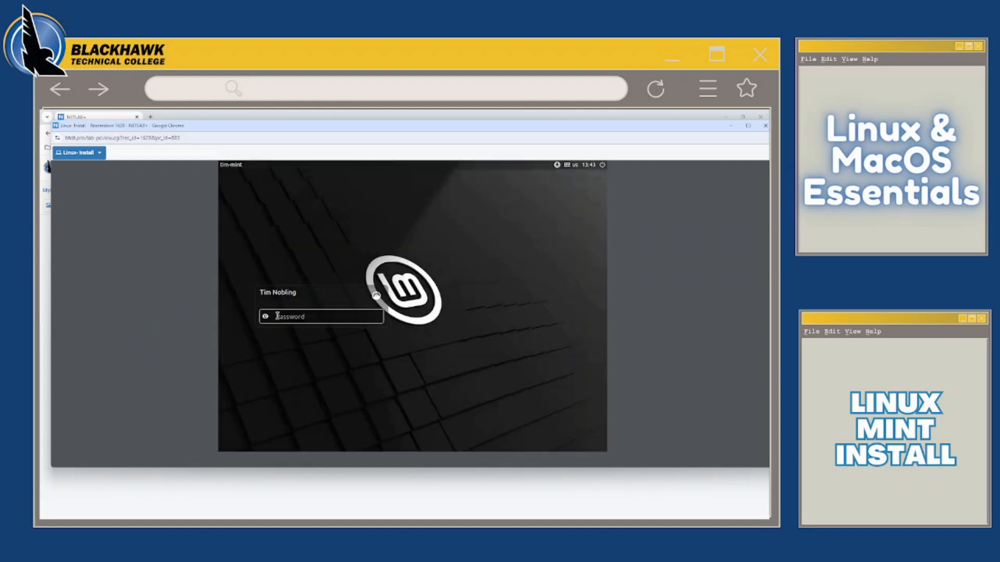
{"action": "type", "text": "passwor"}
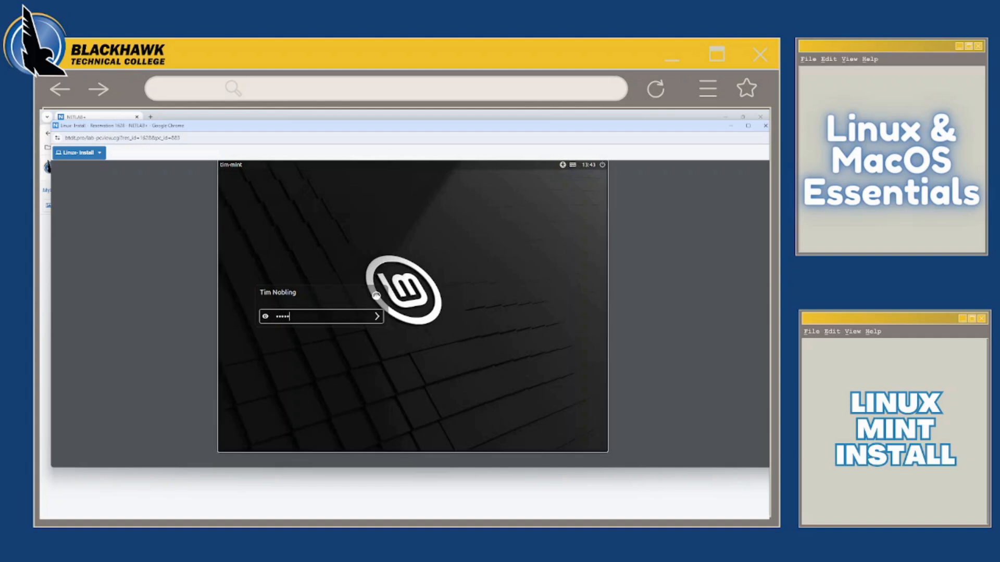
{"action": "type", "text": "d"}
{"action": "key", "text": "Return"}
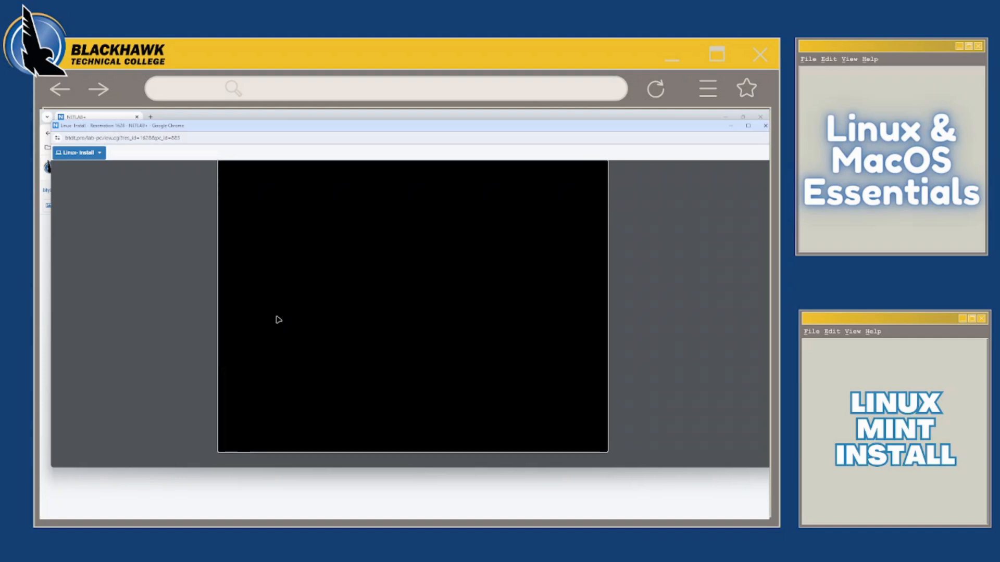